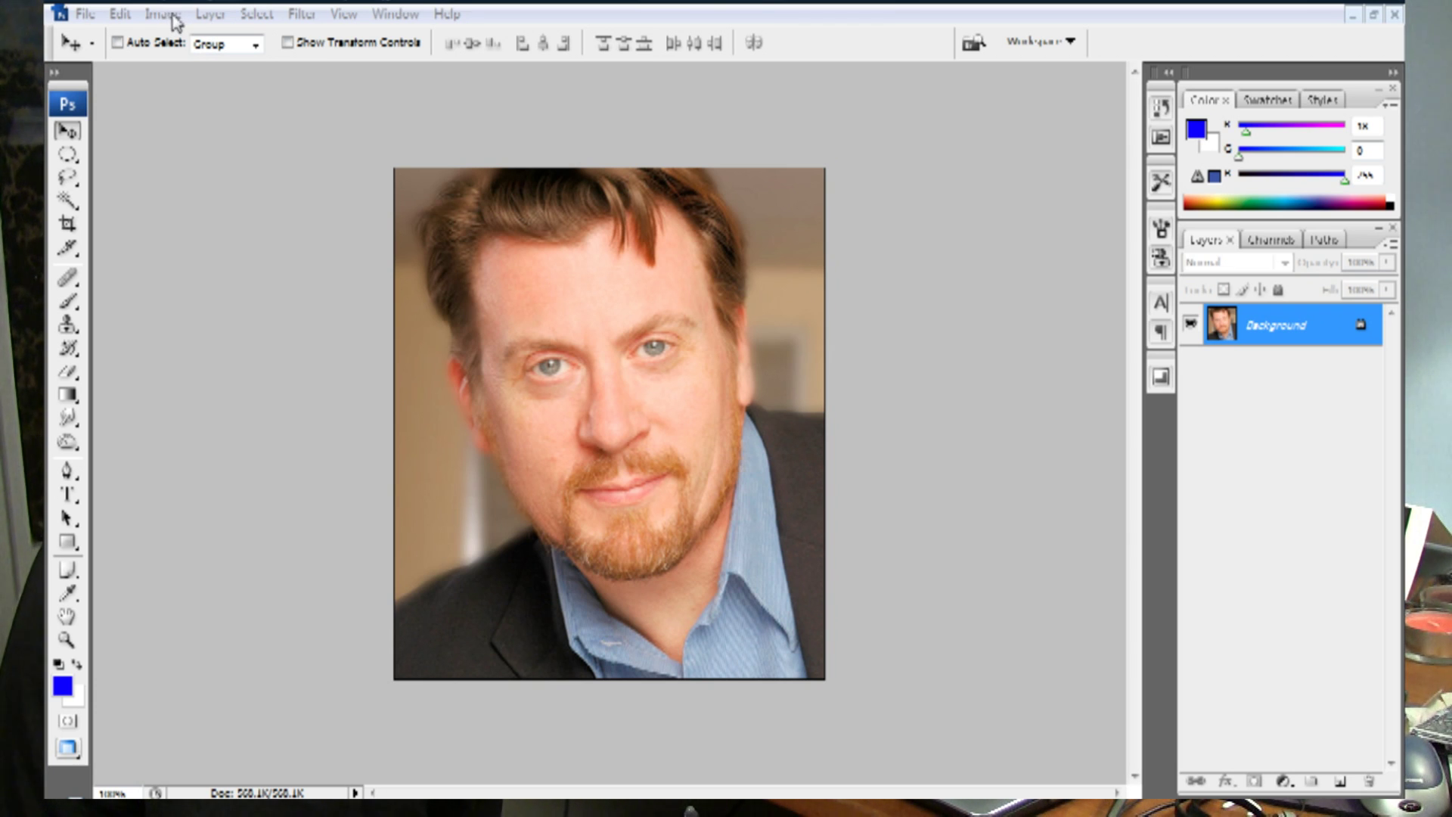
Apply Auto Levels to the portrait from the Image > Adjustments menu.
{"action": "left_click", "coordinate": [167, 15]}
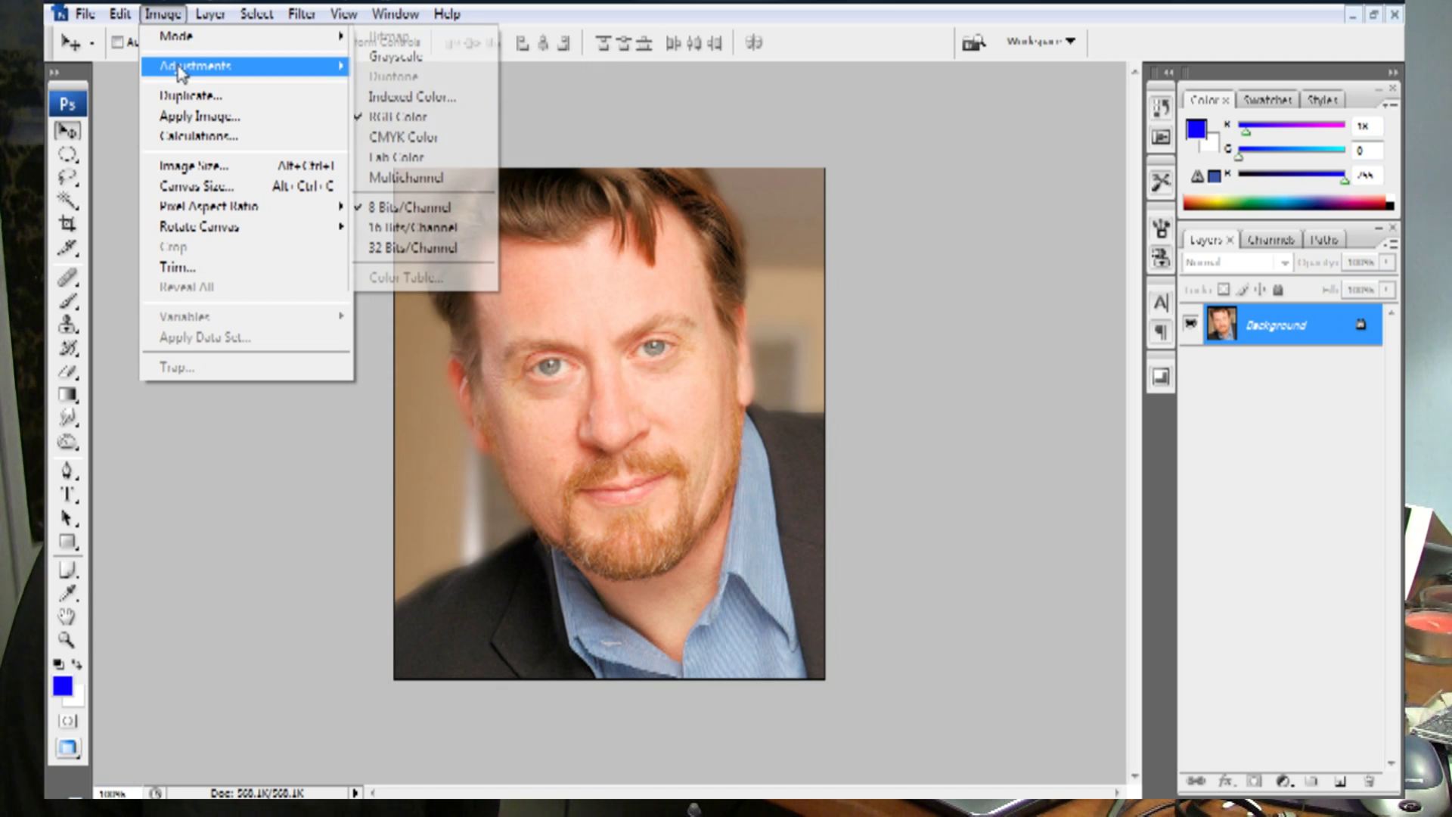
{"action": "mouse_move", "coordinate": [182, 72]}
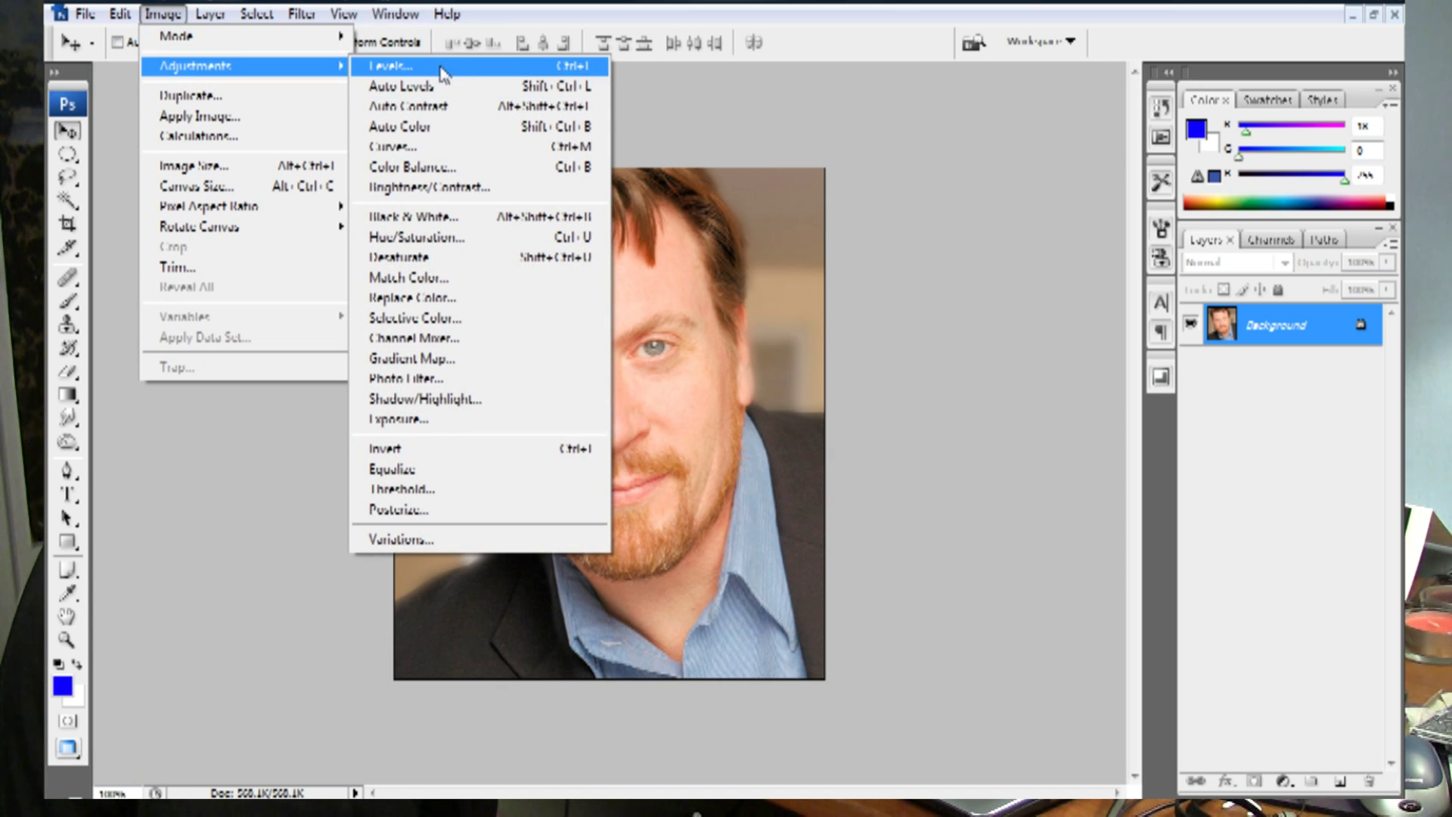
{"action": "left_click", "coordinate": [446, 104]}
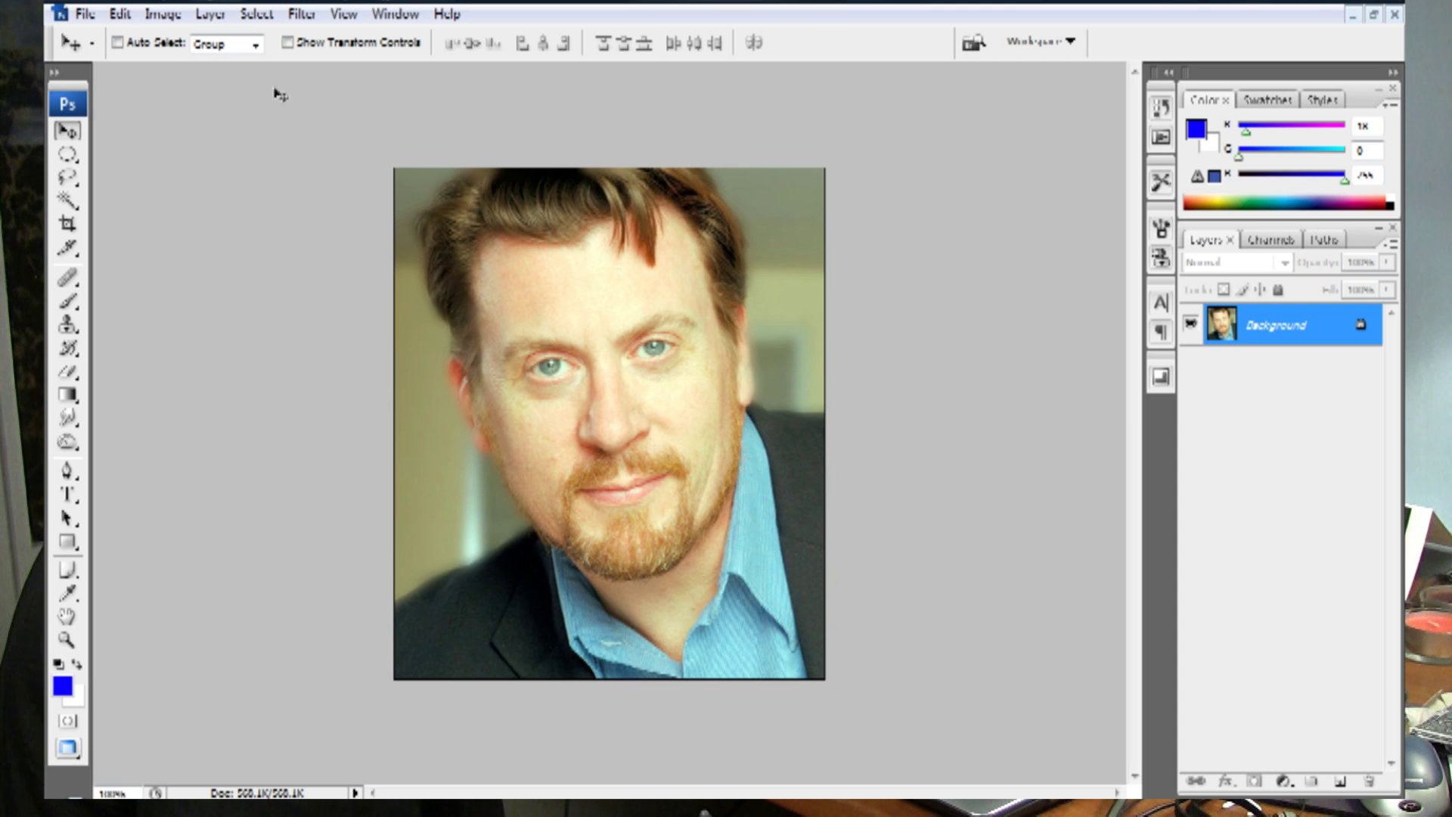
Shape the RGB curve into an S-curve (input 72 to output 55) in Curves.
{"action": "left_click", "coordinate": [168, 17]}
{"action": "left_click", "coordinate": [165, 16]}
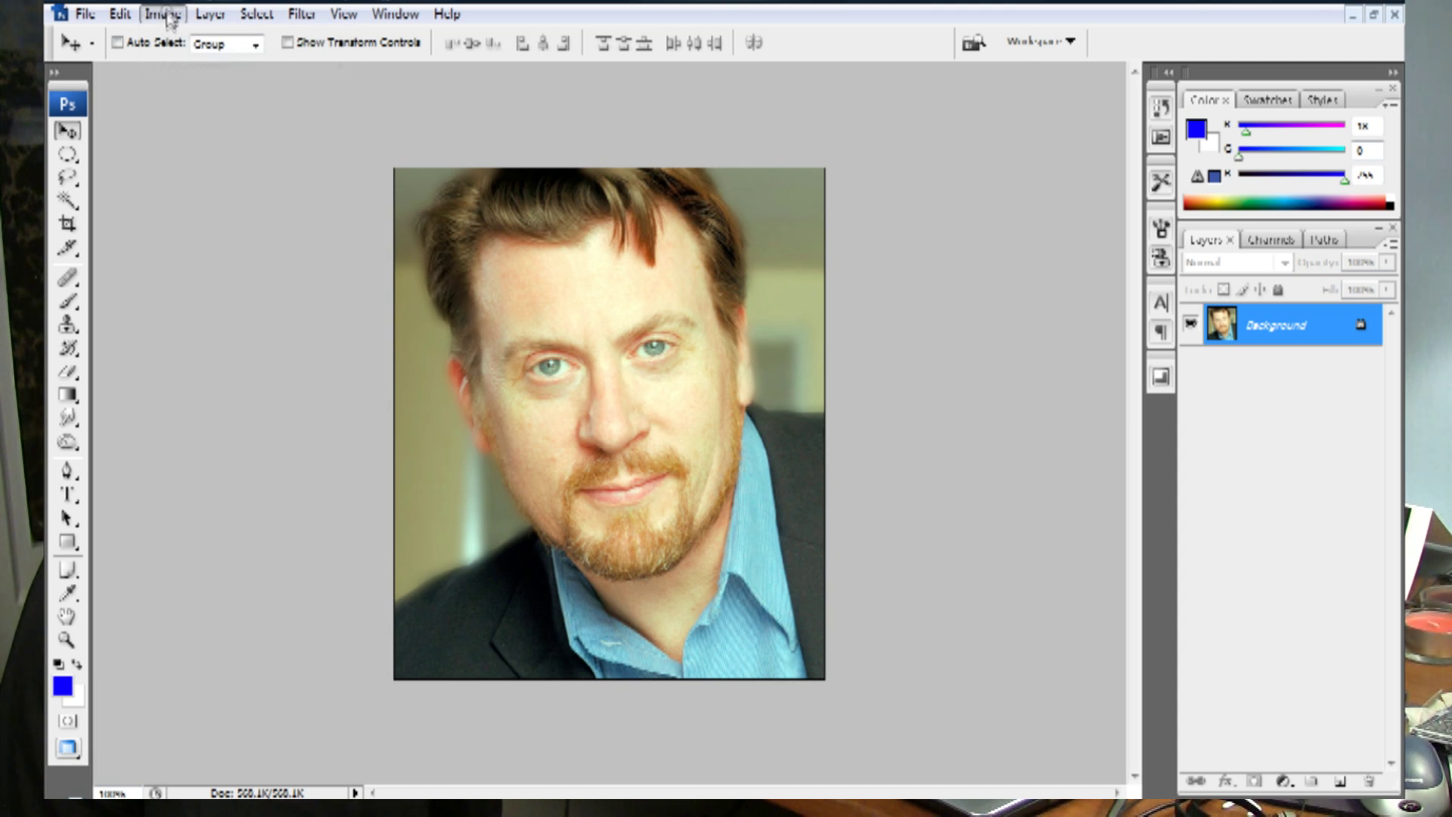
{"action": "left_click", "coordinate": [167, 17]}
{"action": "mouse_move", "coordinate": [204, 70]}
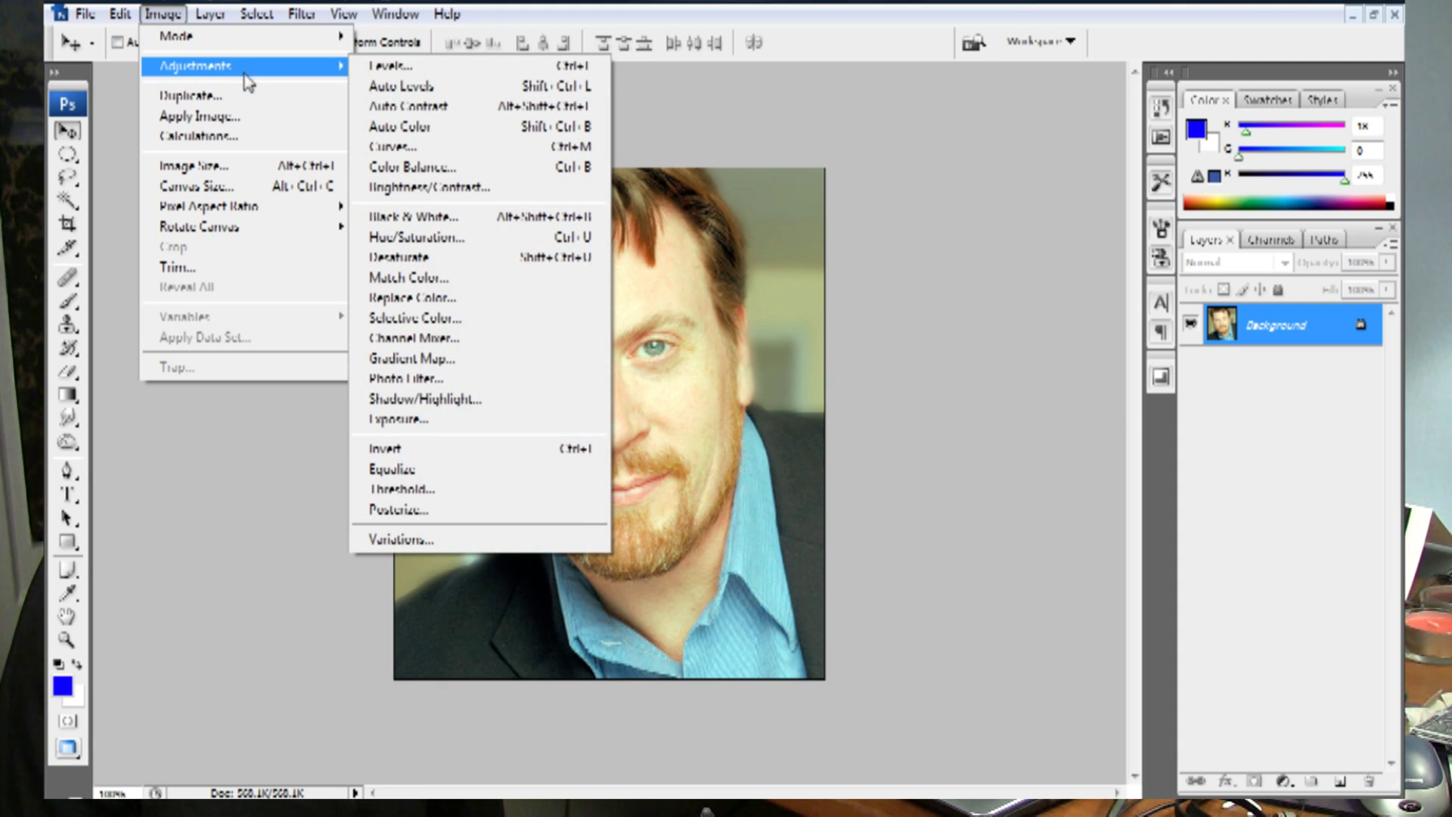
{"action": "left_click", "coordinate": [393, 147]}
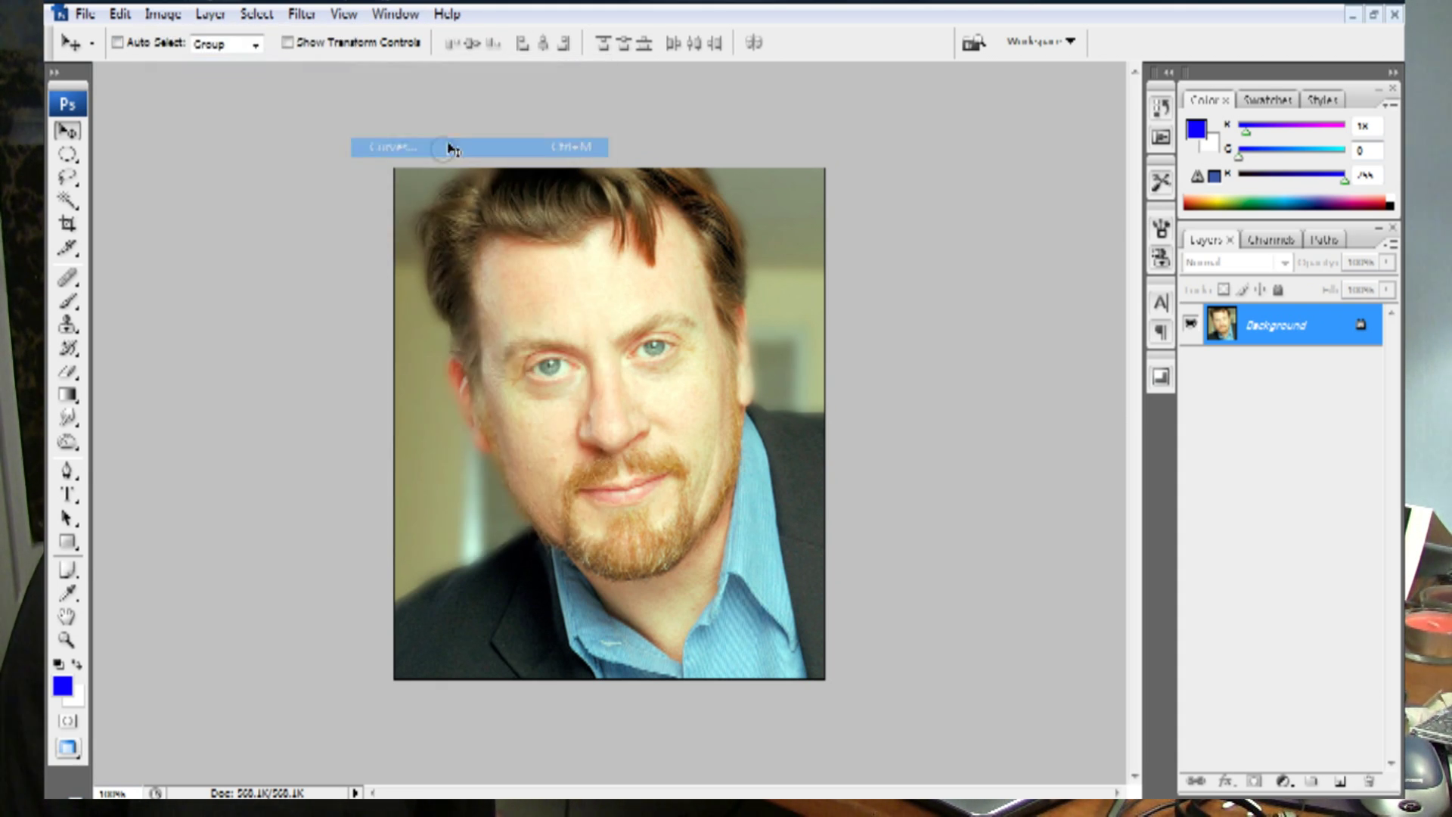
{"action": "left_click_drag", "start_coordinate": [807, 101], "coordinate": [1169, 199]}
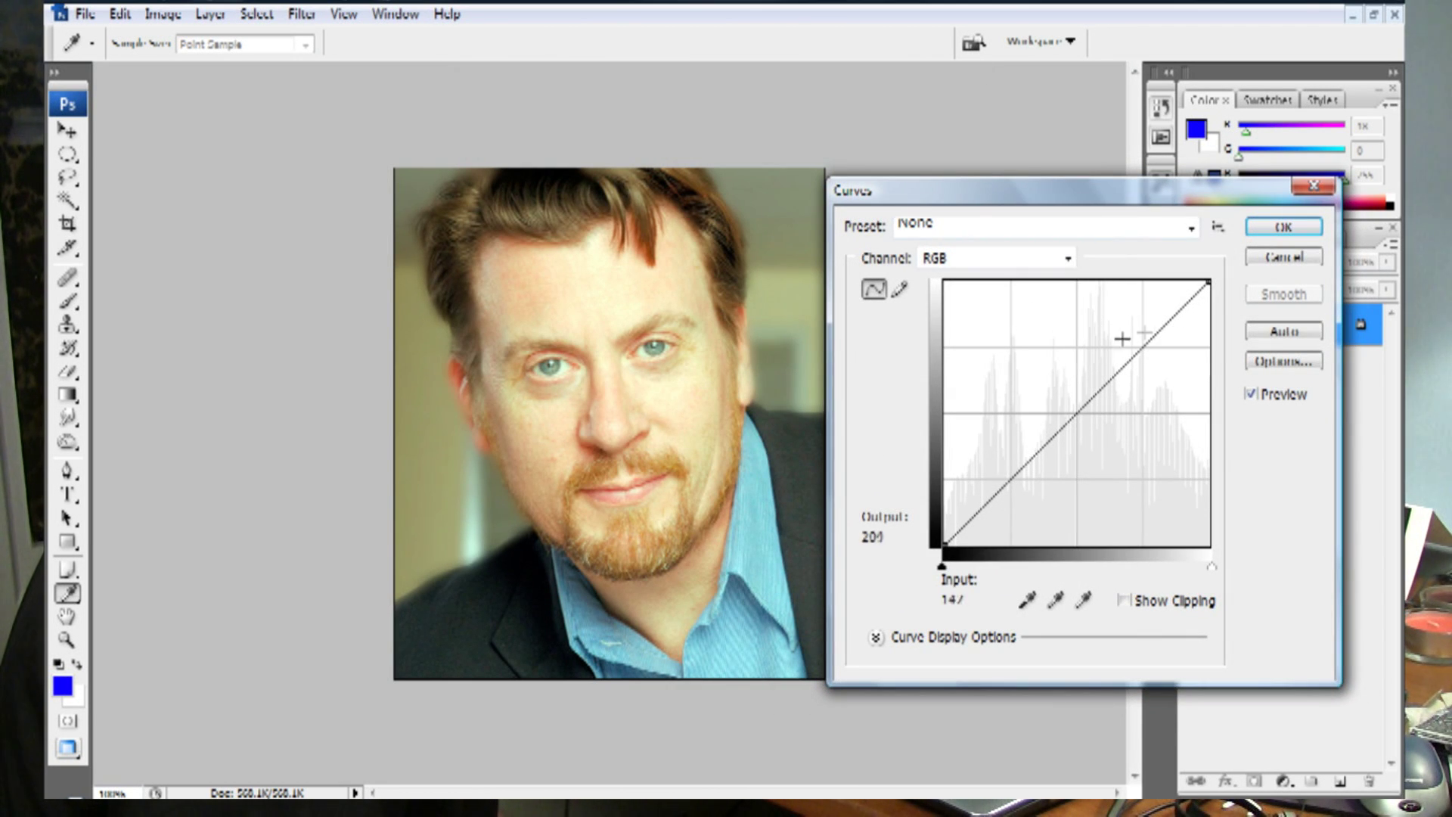
{"action": "left_click_drag", "start_coordinate": [1172, 317], "coordinate": [1171, 298]}
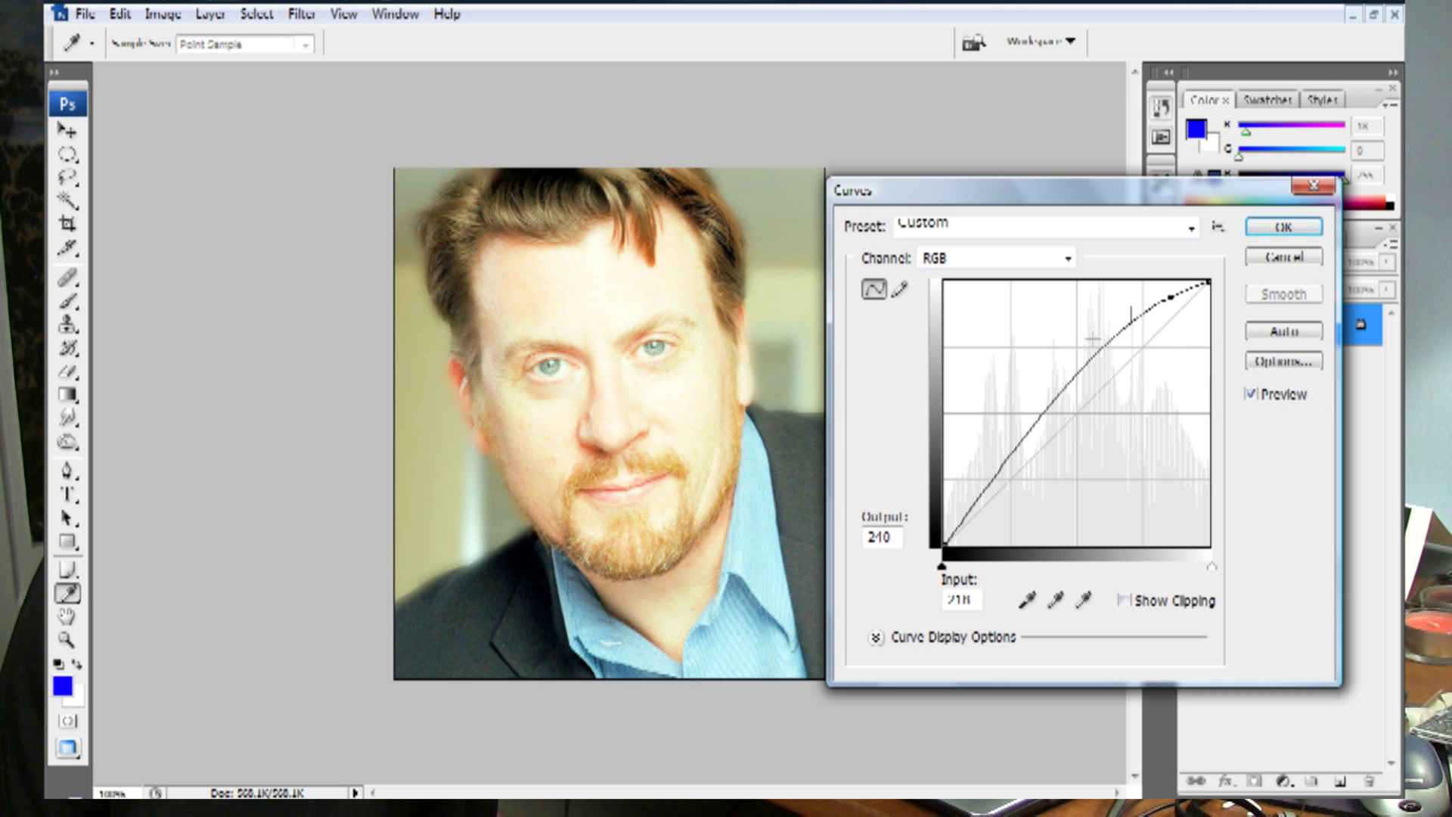
{"action": "left_click_drag", "start_coordinate": [1014, 444], "coordinate": [1031, 484]}
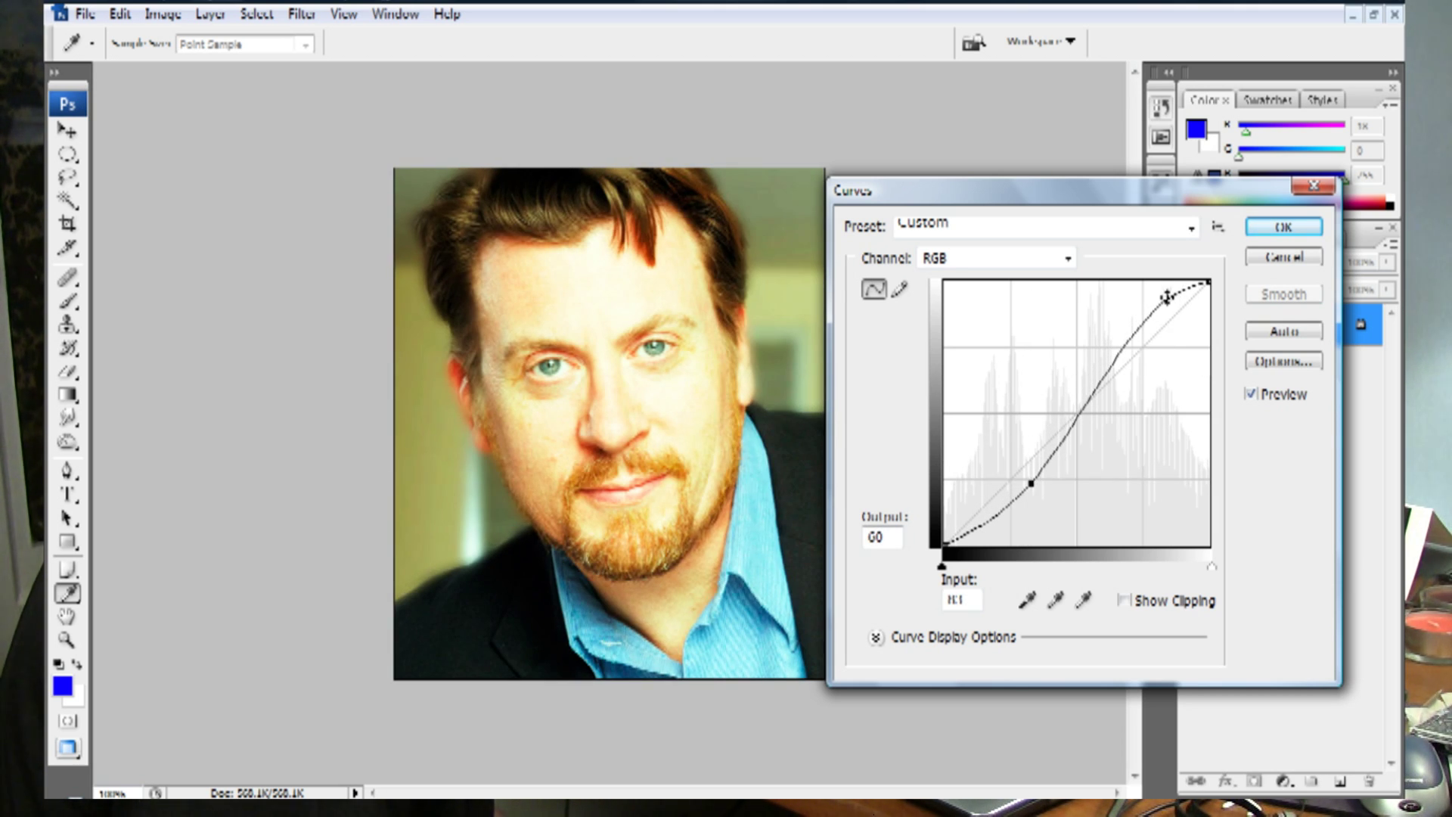
{"action": "left_click_drag", "start_coordinate": [1151, 317], "coordinate": [1154, 326]}
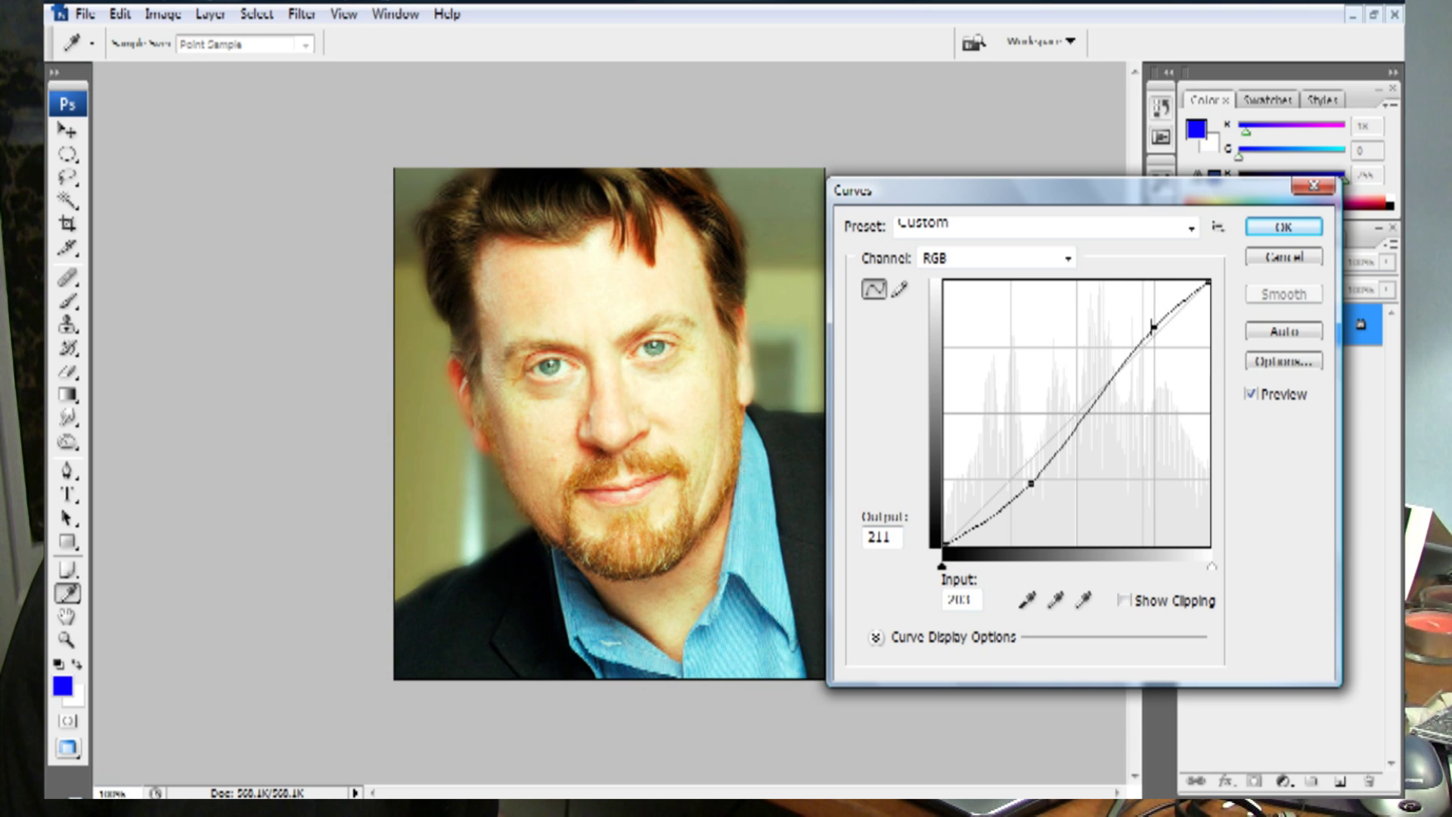
{"action": "left_click_drag", "start_coordinate": [1034, 488], "coordinate": [1011, 495]}
{"action": "left_click_drag", "start_coordinate": [1156, 325], "coordinate": [1150, 315]}
{"action": "mouse_move", "coordinate": [1013, 492]}
{"action": "left_mouse_down"}
{"action": "mouse_move", "coordinate": [1020, 504]}
{"action": "mouse_move", "coordinate": [1020, 489]}
{"action": "left_mouse_up"}
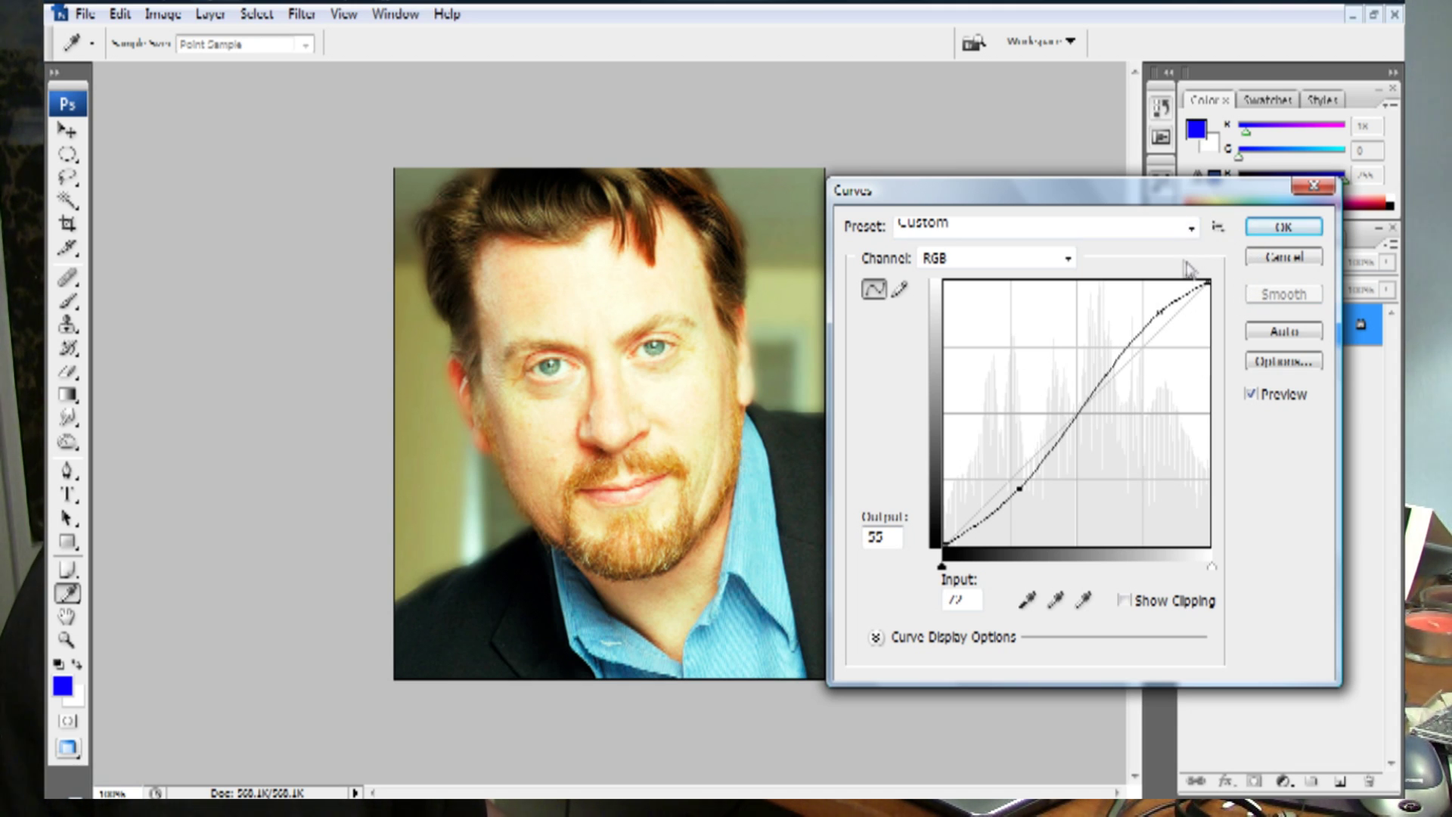
Cancel the Curves trial and bring up Brightness/Contrast beside the photo.
{"action": "left_click", "coordinate": [1286, 258]}
{"action": "key", "text": "v"}
{"action": "left_click", "coordinate": [172, 20]}
{"action": "mouse_move", "coordinate": [195, 67]}
{"action": "left_click", "coordinate": [455, 189]}
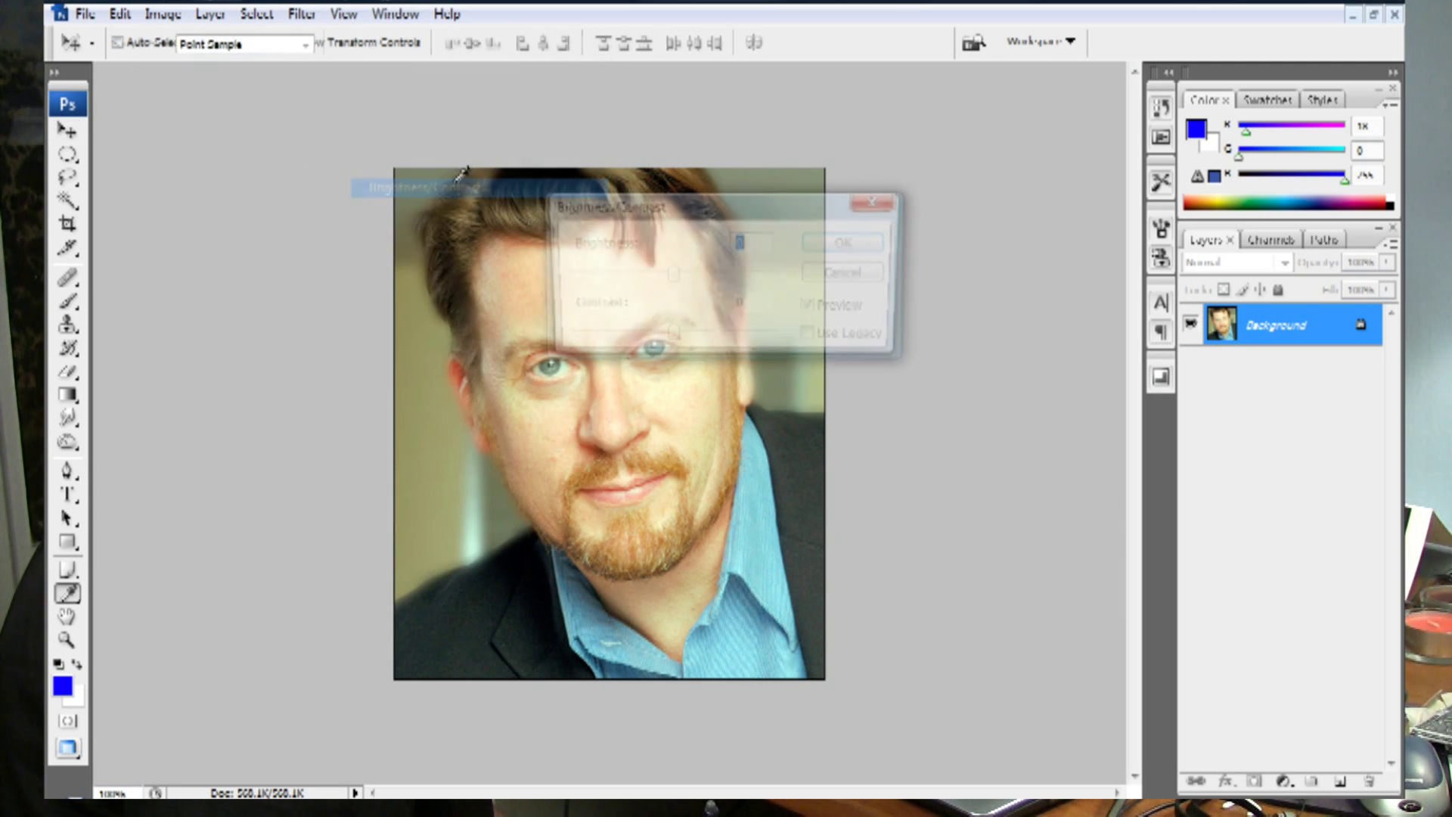
{"action": "left_click_drag", "start_coordinate": [684, 208], "coordinate": [1108, 180]}
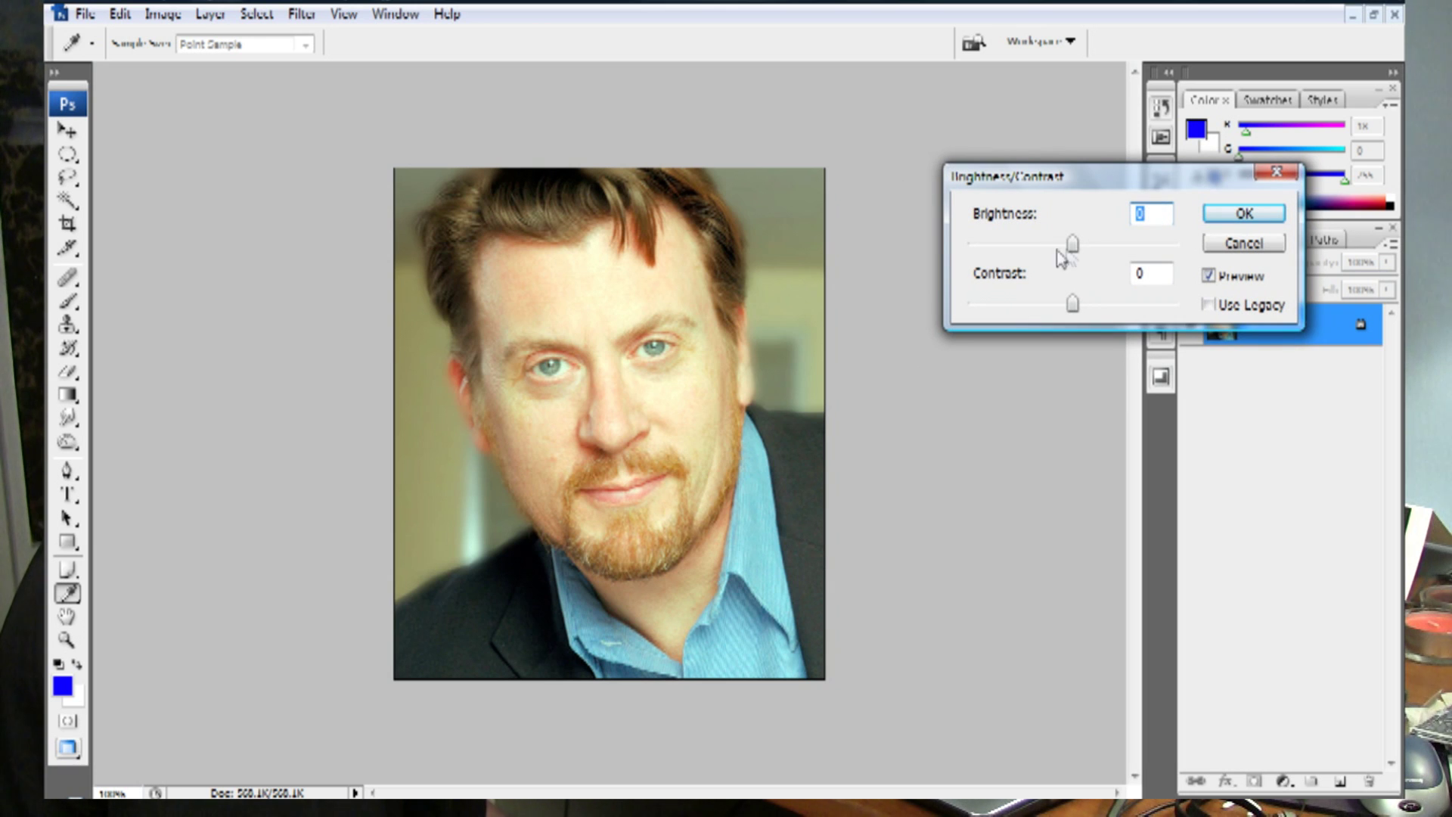
Experiment with the brightness and contrast sliders, then cancel without applying them.
{"action": "left_click_drag", "start_coordinate": [1075, 250], "coordinate": [1119, 259]}
{"action": "left_click_drag", "start_coordinate": [1072, 306], "coordinate": [1126, 303]}
{"action": "left_click_drag", "start_coordinate": [1117, 243], "coordinate": [1064, 261]}
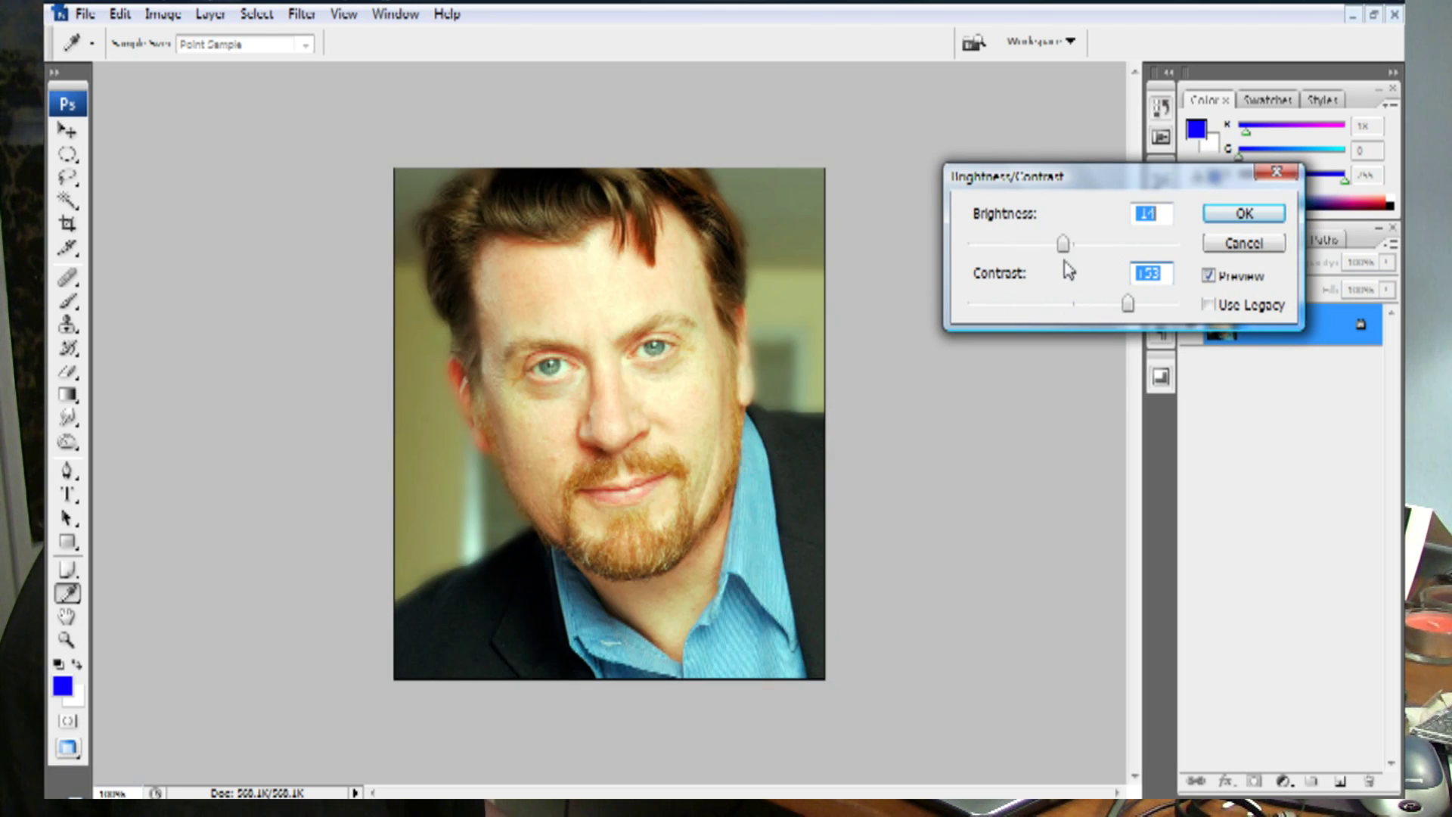
{"action": "left_click_drag", "start_coordinate": [1132, 307], "coordinate": [1164, 310]}
{"action": "mouse_move", "coordinate": [1066, 253]}
{"action": "left_mouse_down"}
{"action": "mouse_move", "coordinate": [1093, 261]}
{"action": "mouse_move", "coordinate": [1078, 265]}
{"action": "left_mouse_up"}
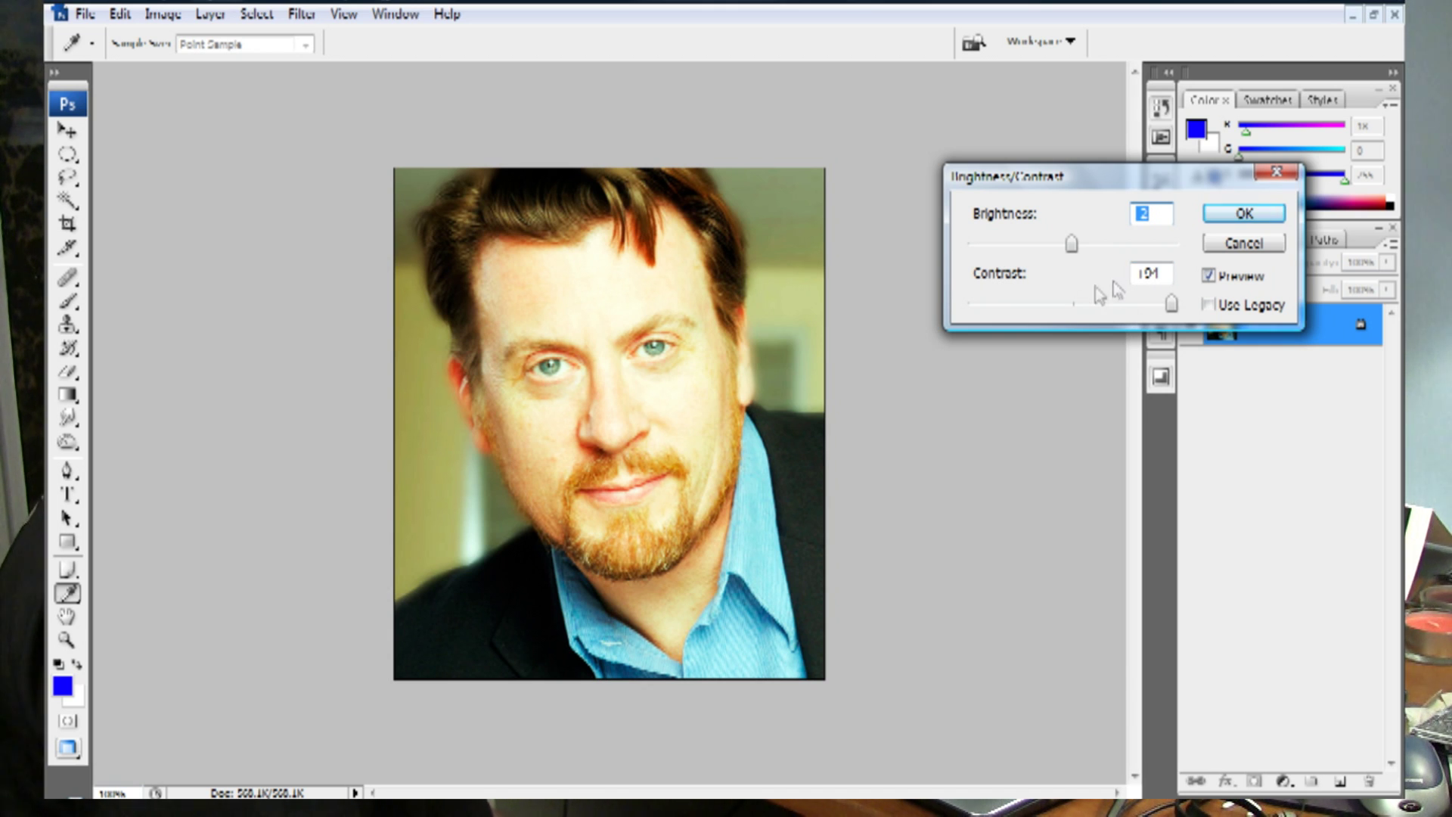
{"action": "left_click_drag", "start_coordinate": [1172, 310], "coordinate": [1119, 303]}
{"action": "mouse_move", "coordinate": [1074, 246]}
{"action": "left_mouse_down"}
{"action": "mouse_move", "coordinate": [1044, 249]}
{"action": "mouse_move", "coordinate": [1064, 261]}
{"action": "left_mouse_up"}
{"action": "mouse_move", "coordinate": [1130, 308]}
{"action": "left_mouse_down"}
{"action": "mouse_move", "coordinate": [1182, 306]}
{"action": "mouse_move", "coordinate": [1112, 306]}
{"action": "left_mouse_up"}
{"action": "mouse_move", "coordinate": [1063, 243]}
{"action": "left_mouse_down"}
{"action": "mouse_move", "coordinate": [1014, 244]}
{"action": "mouse_move", "coordinate": [1078, 249]}
{"action": "left_mouse_up"}
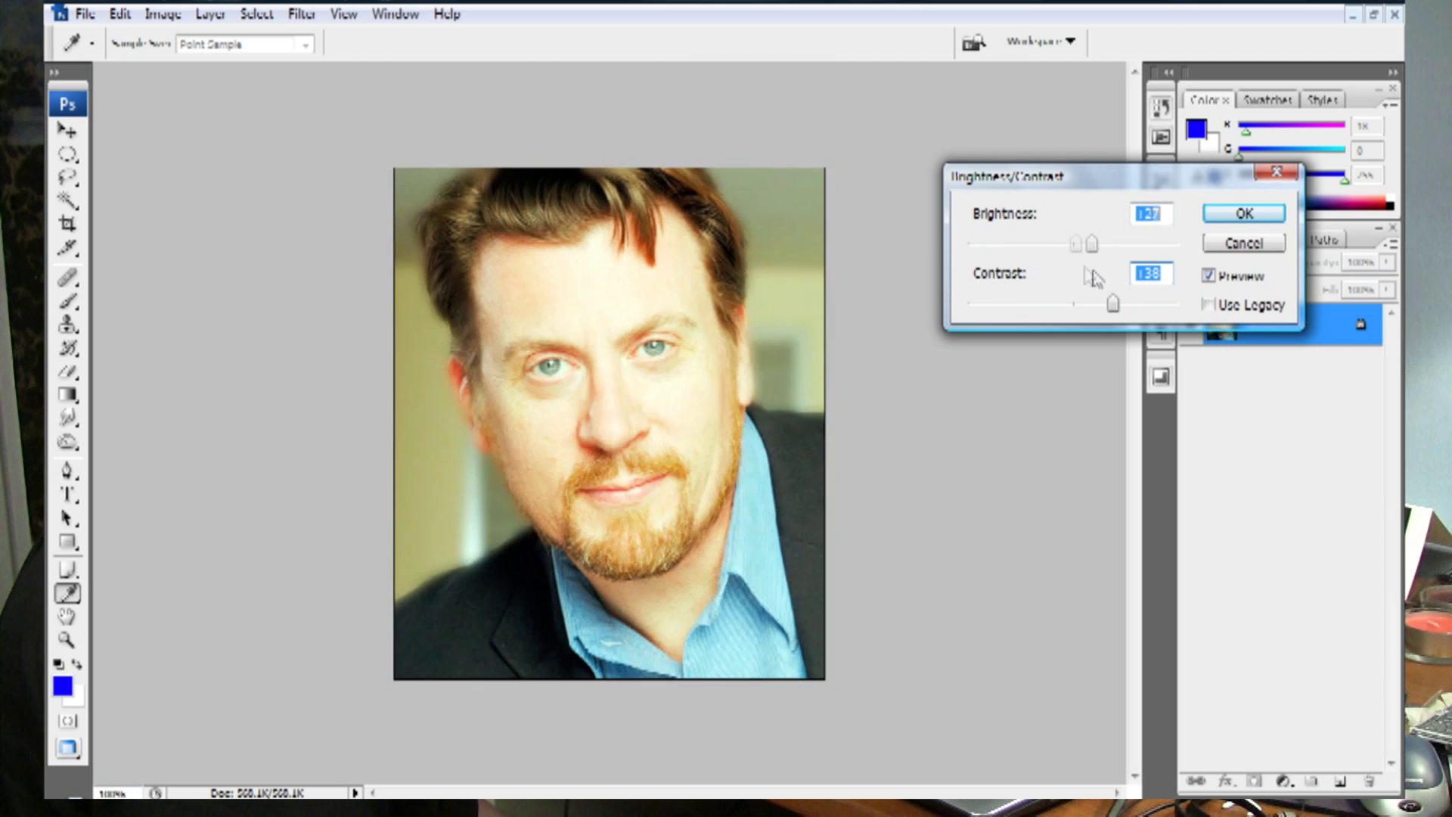
{"action": "left_click", "coordinate": [1243, 243]}
{"action": "key", "text": "v"}
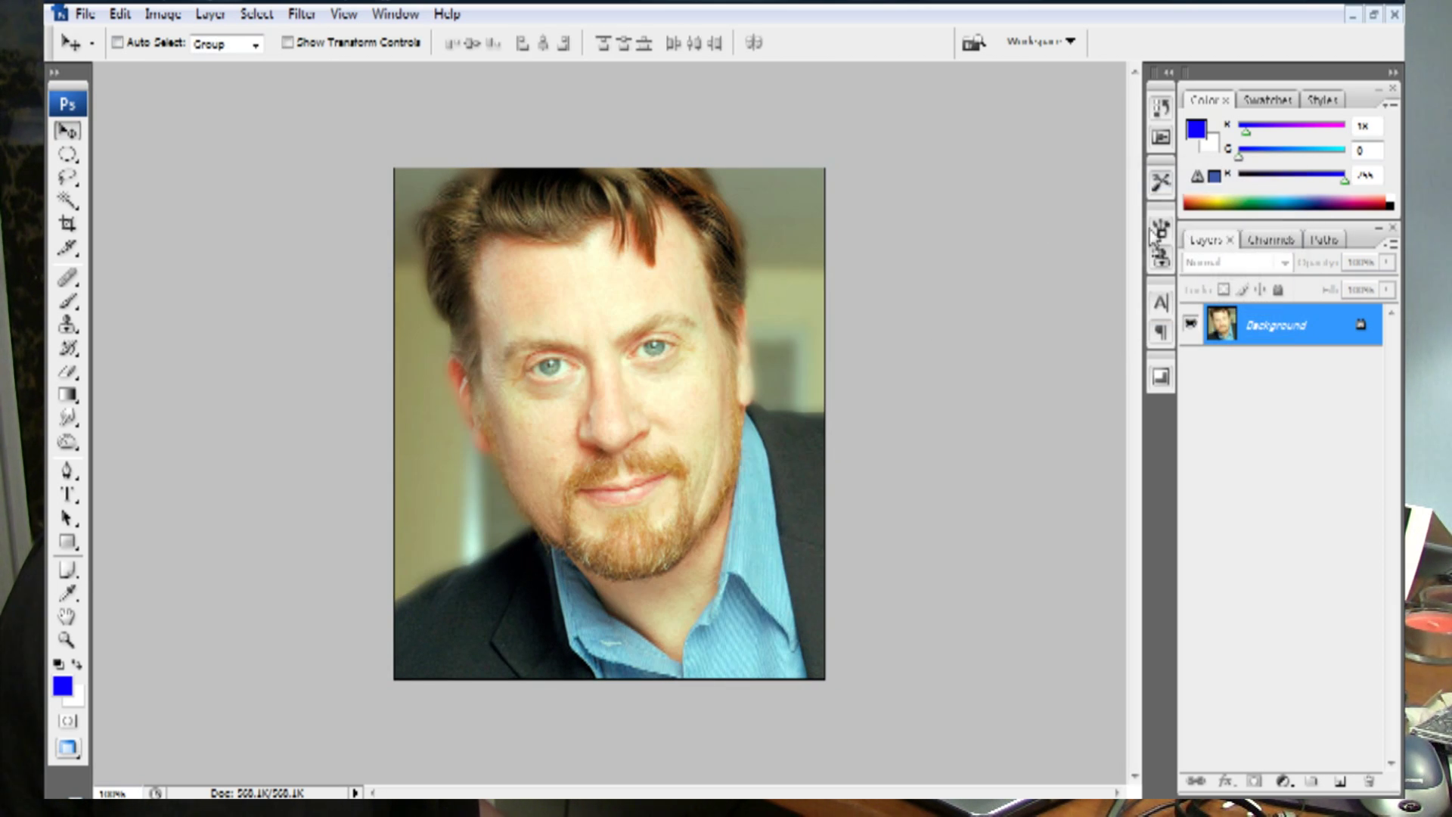
{"action": "left_click", "coordinate": [162, 14]}
Preview Hue/Saturation at Hue 145, Saturation 100, Lightness +20, turning skin violet-blue.
{"action": "mouse_move", "coordinate": [198, 72]}
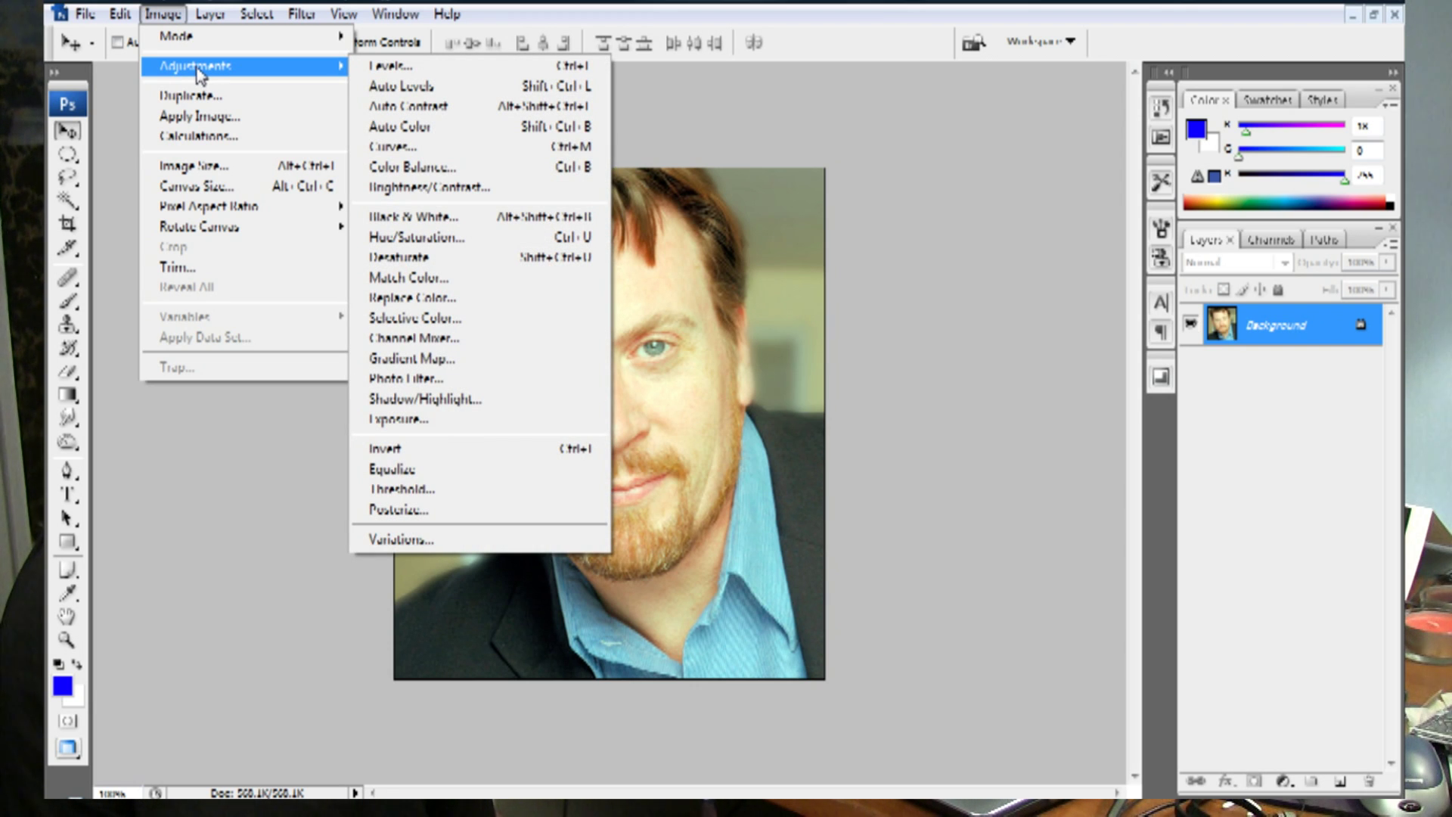
{"action": "left_click", "coordinate": [465, 238]}
{"action": "left_click_drag", "start_coordinate": [832, 155], "coordinate": [1178, 186]}
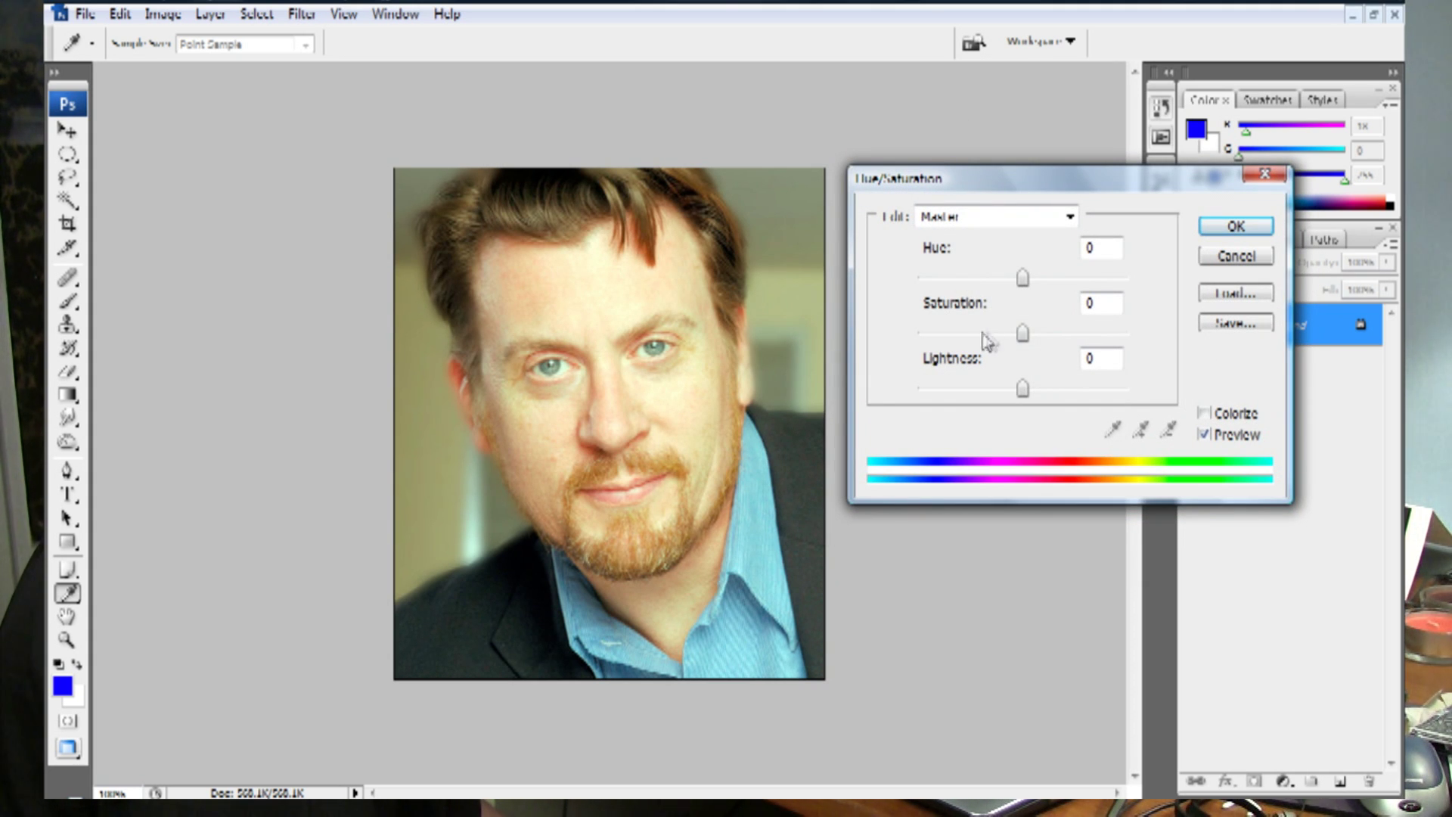
{"action": "left_click_drag", "start_coordinate": [1033, 339], "coordinate": [904, 350]}
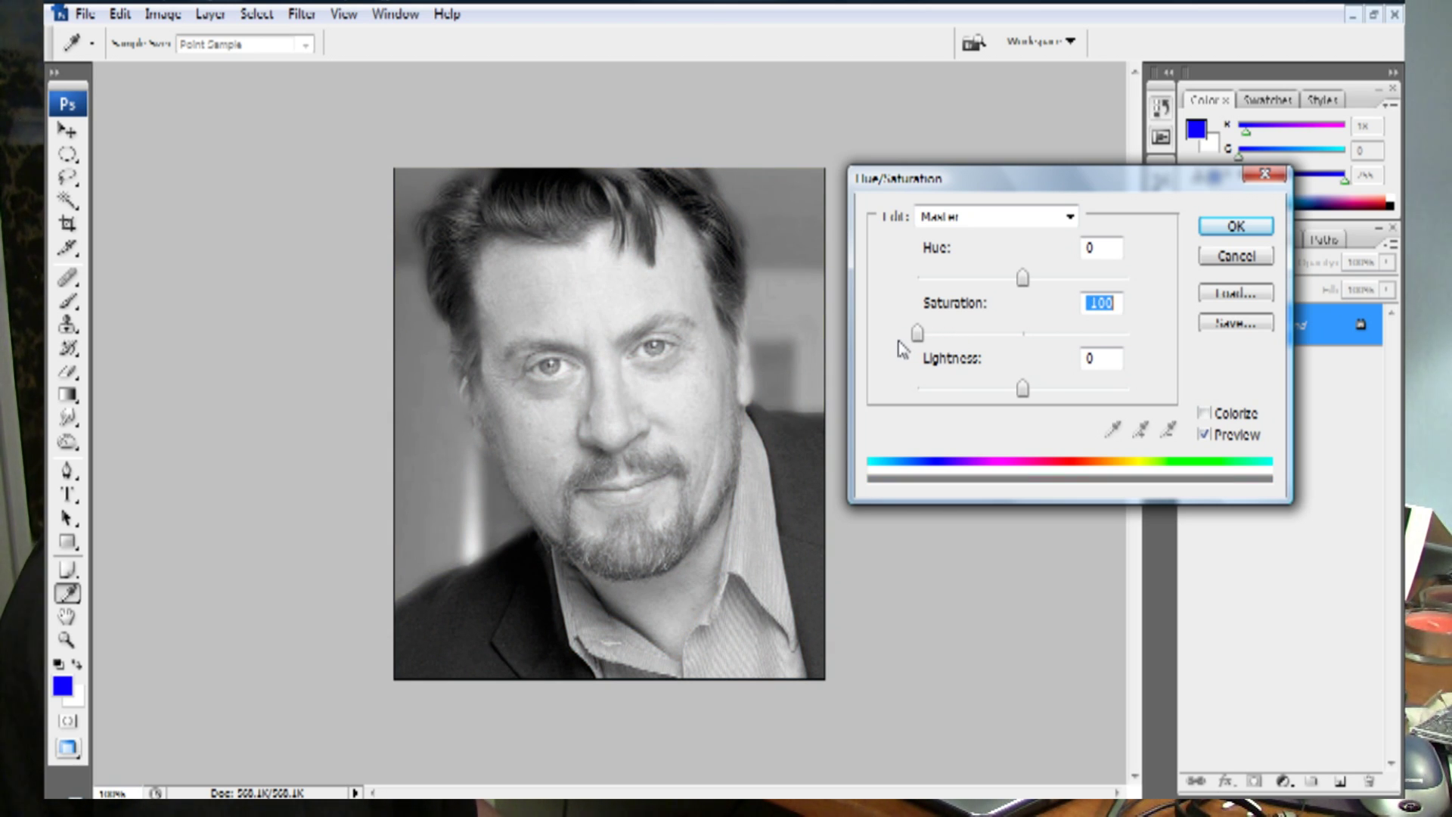
{"action": "left_click_drag", "start_coordinate": [917, 334], "coordinate": [1092, 345]}
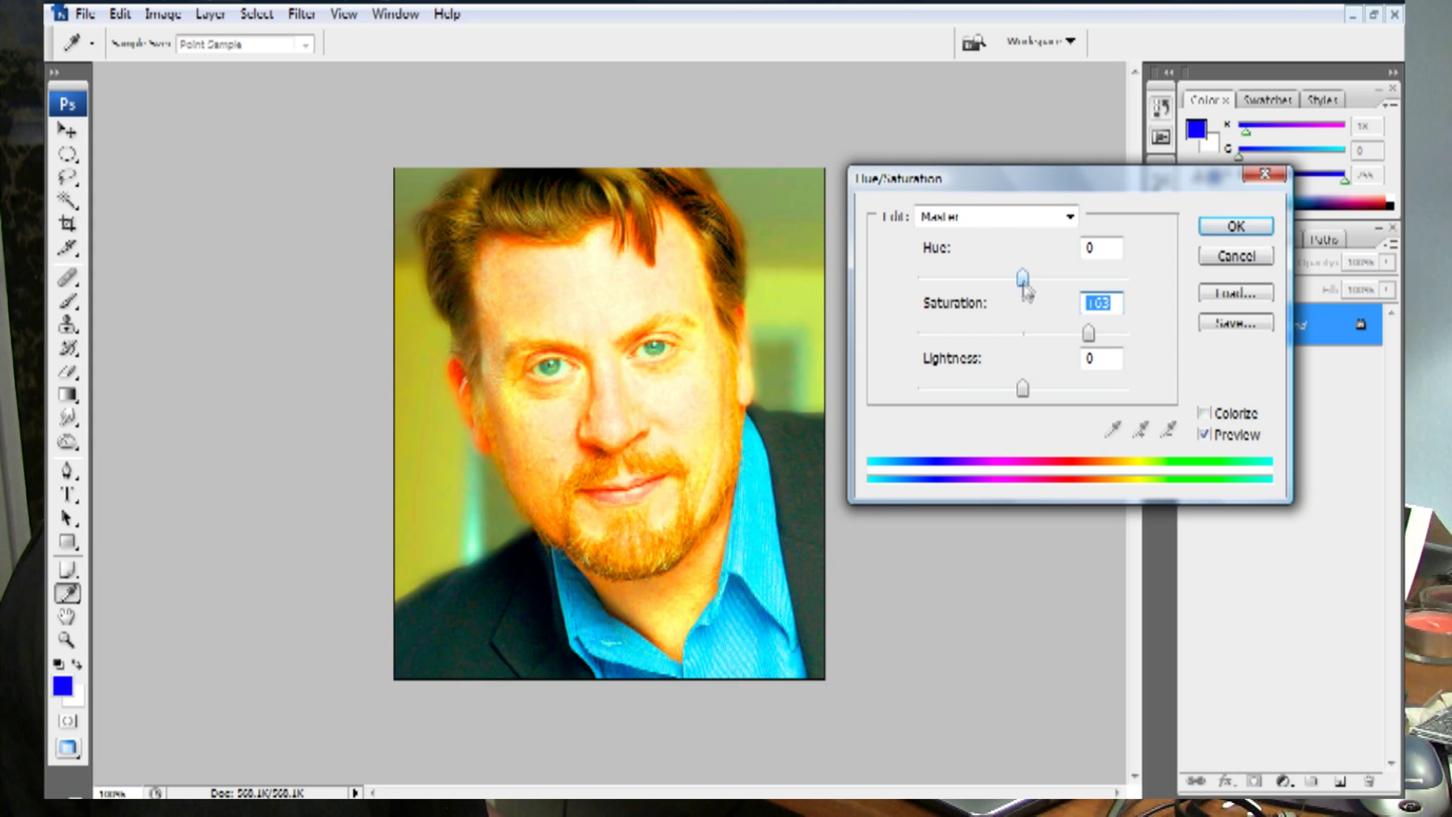
{"action": "left_click_drag", "start_coordinate": [1024, 280], "coordinate": [936, 304]}
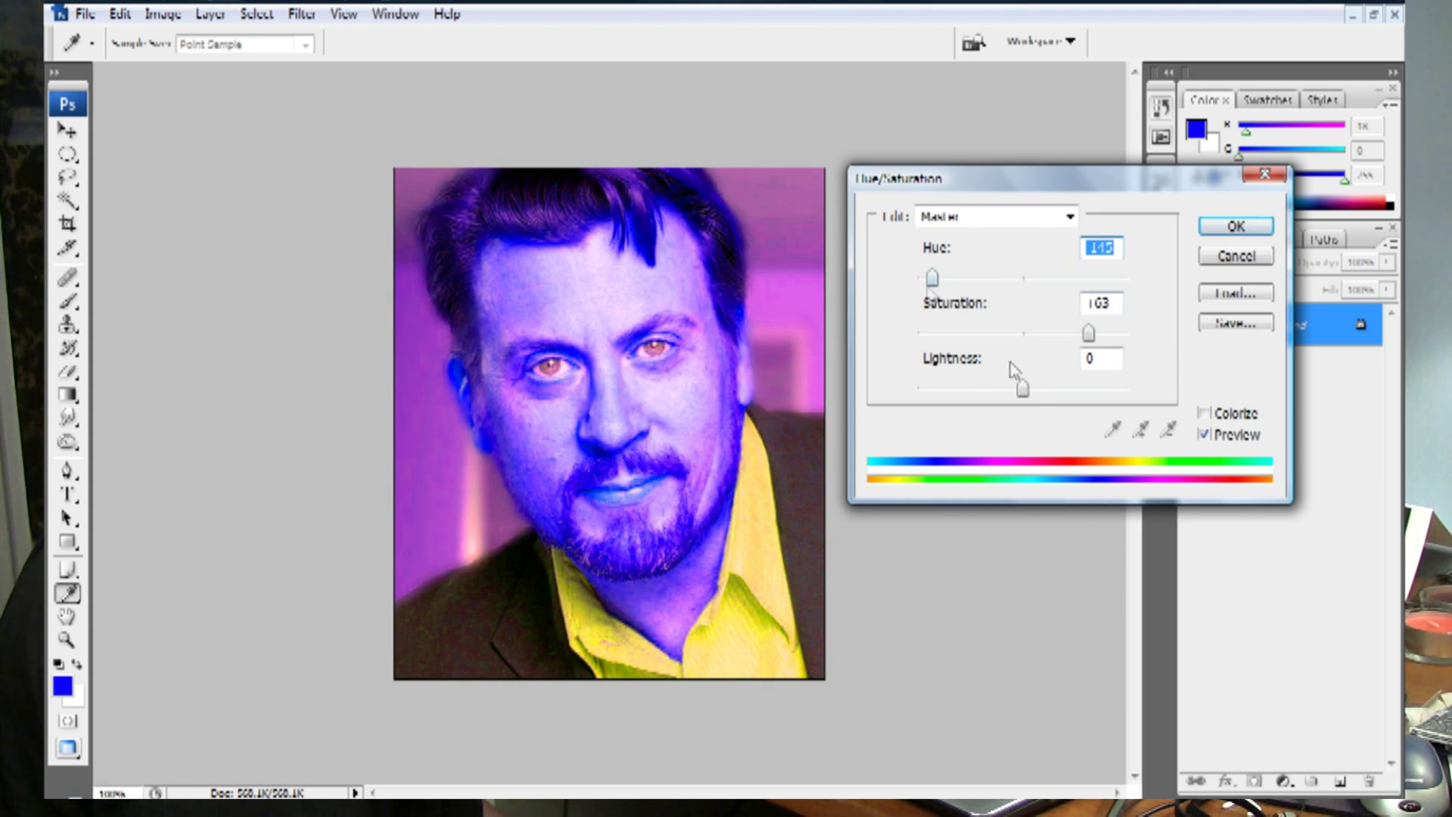
{"action": "left_click_drag", "start_coordinate": [1023, 390], "coordinate": [1054, 391]}
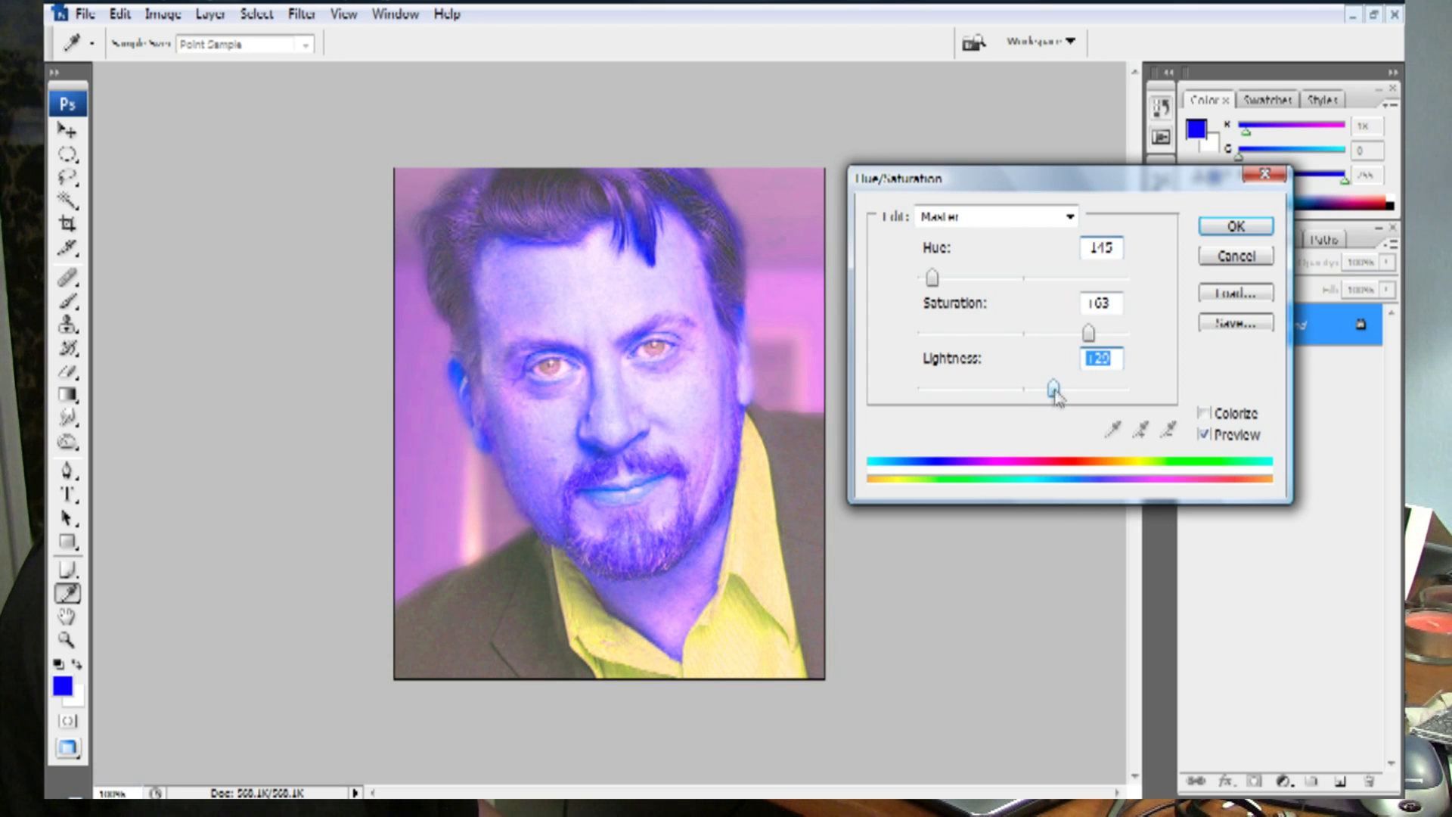
{"action": "left_click_drag", "start_coordinate": [1087, 336], "coordinate": [1113, 314]}
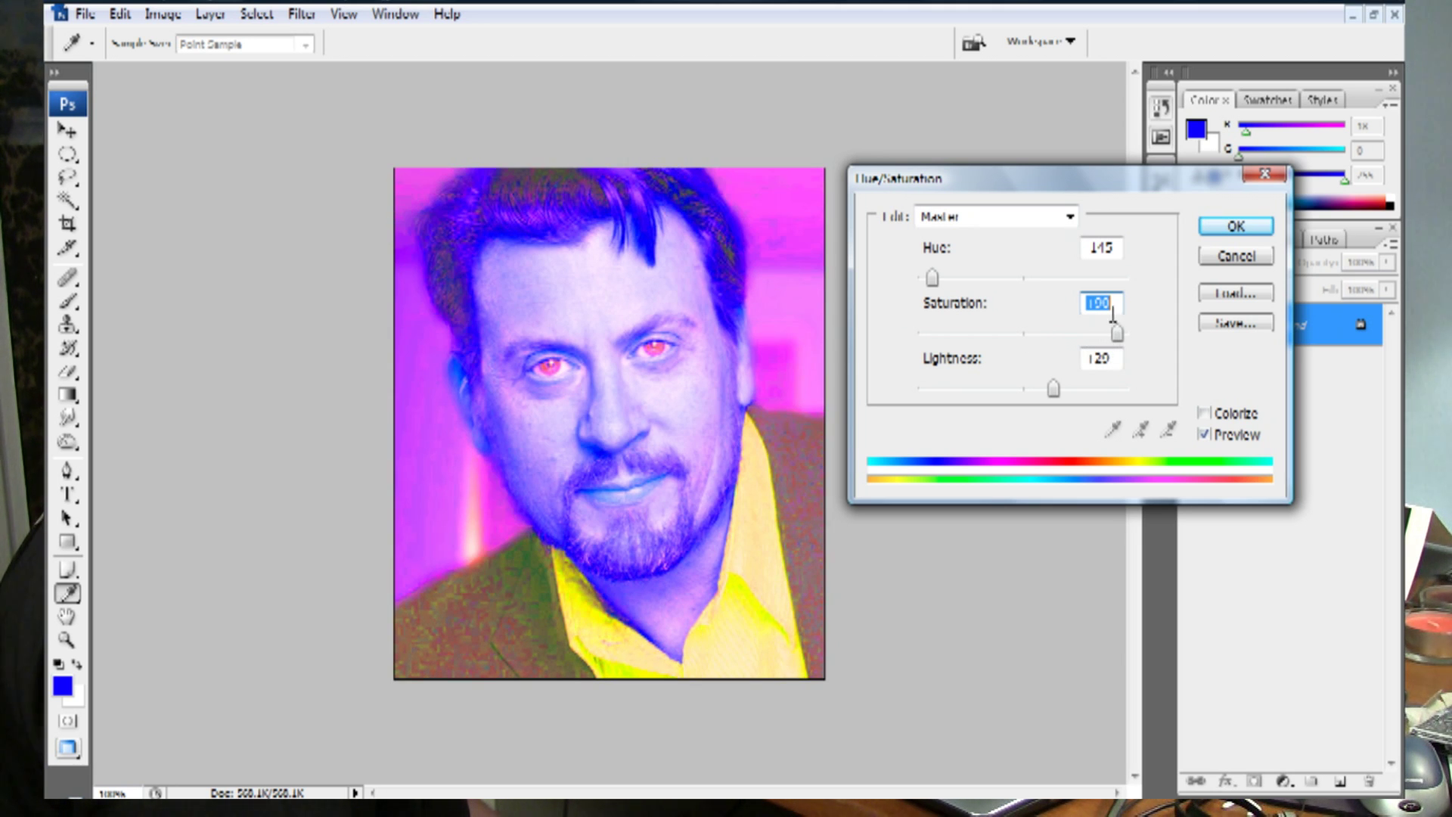
Confirm the Hue/Saturation recolour with OK.
{"action": "left_click", "coordinate": [1235, 229]}
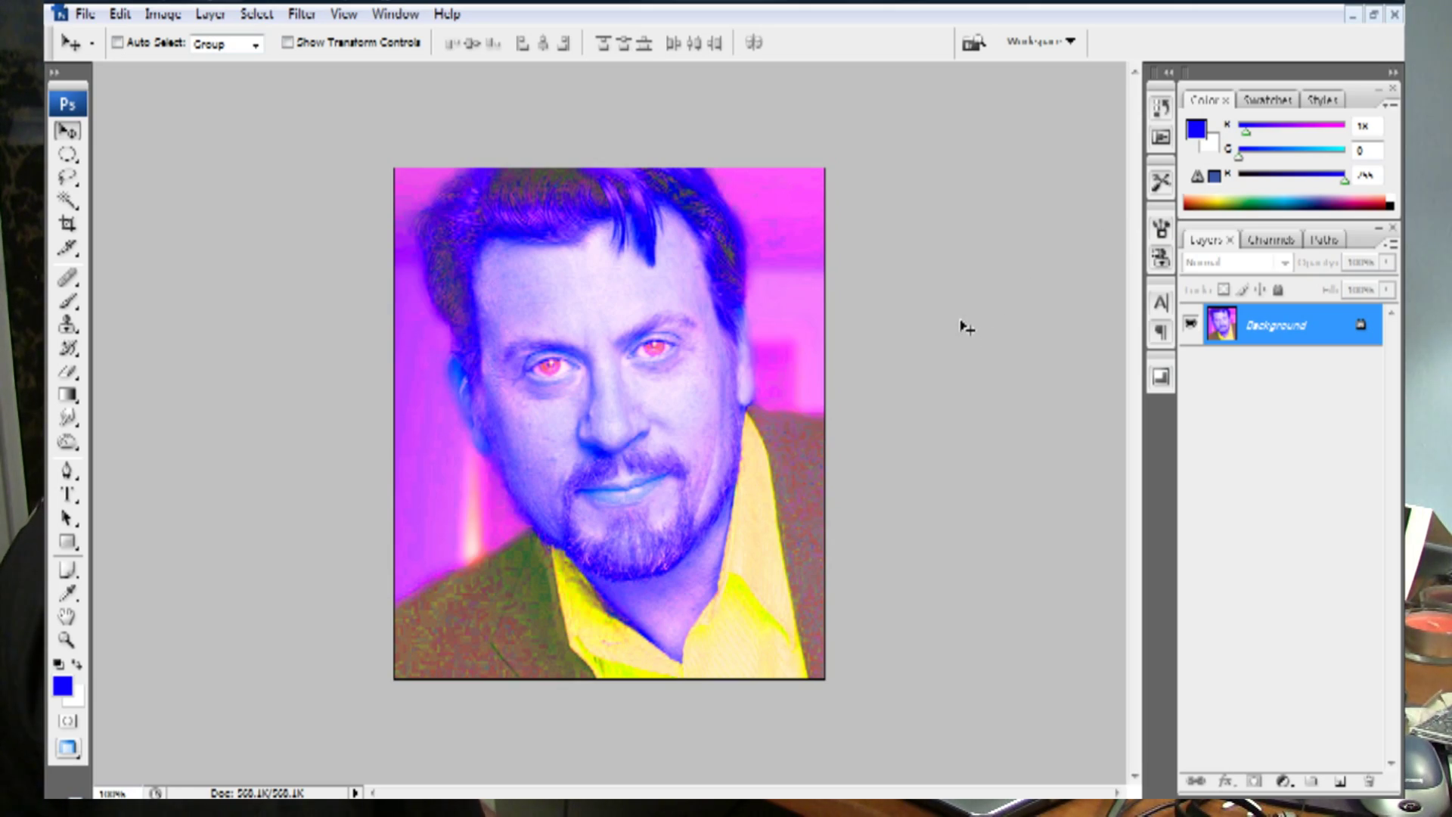